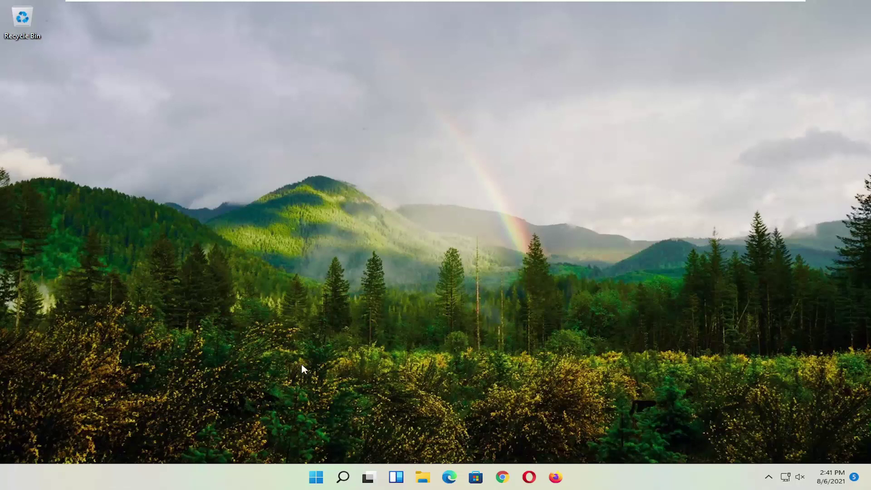
# - Bring up the Win+X quick menu from the Start button without choosing any entry
pyautogui.rightClick(319, 479)
# - Search for 'cmd' and launch Command Prompt as administrator
pyautogui.click(343, 476)
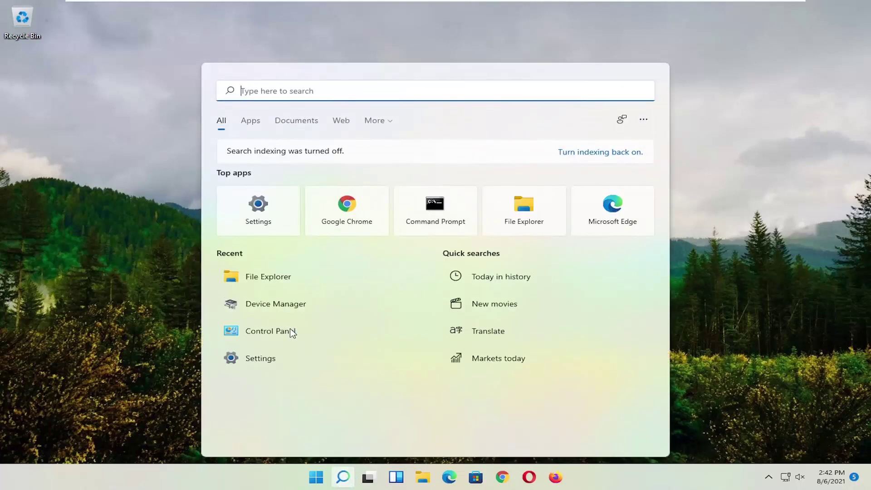
pyautogui.write('cmd')
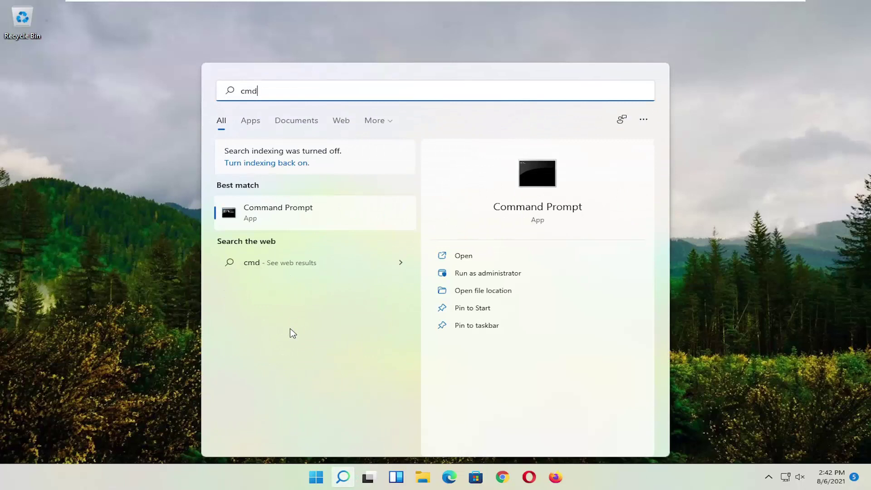
pyautogui.rightClick(267, 219)
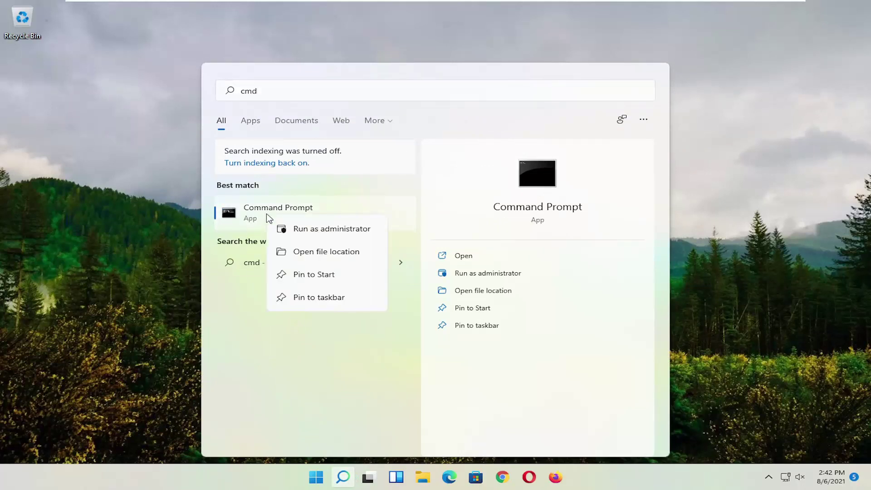
pyautogui.click(316, 234)
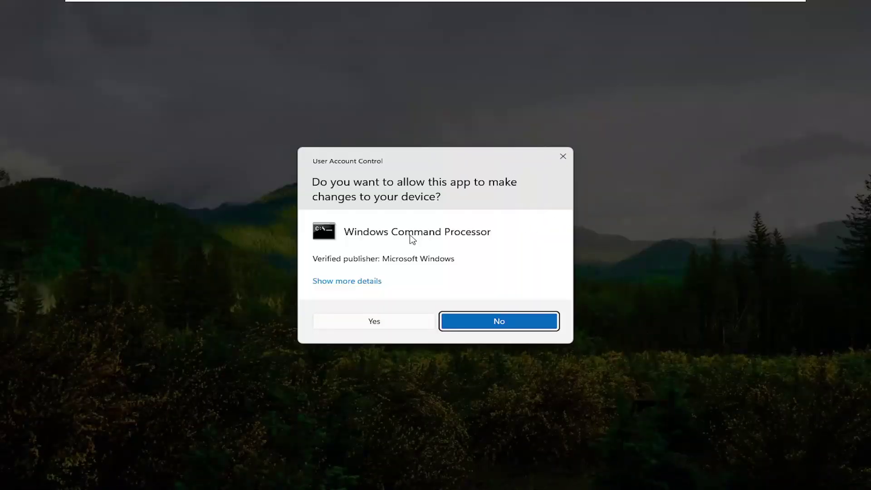
# - Approve the UAC prompt and run sfc /scannow in the elevated Command Prompt
pyautogui.click(379, 325)
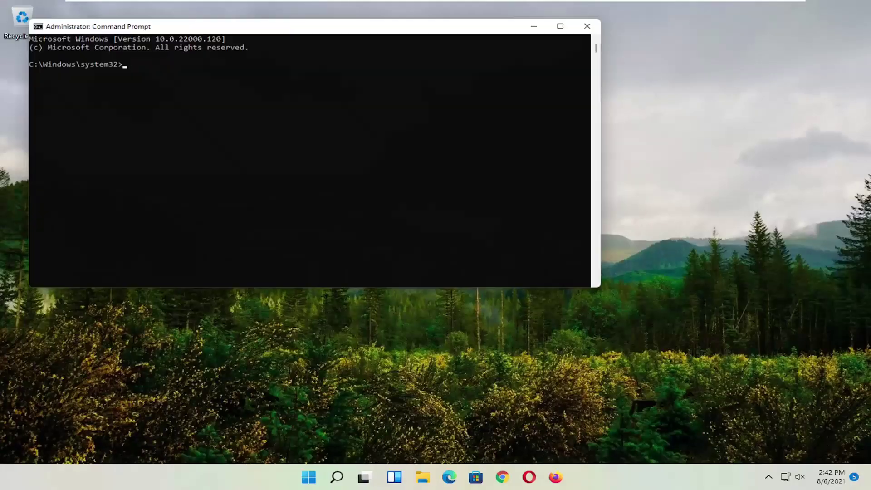
pyautogui.moveTo(376, 24); pyautogui.dragTo(455, 54)
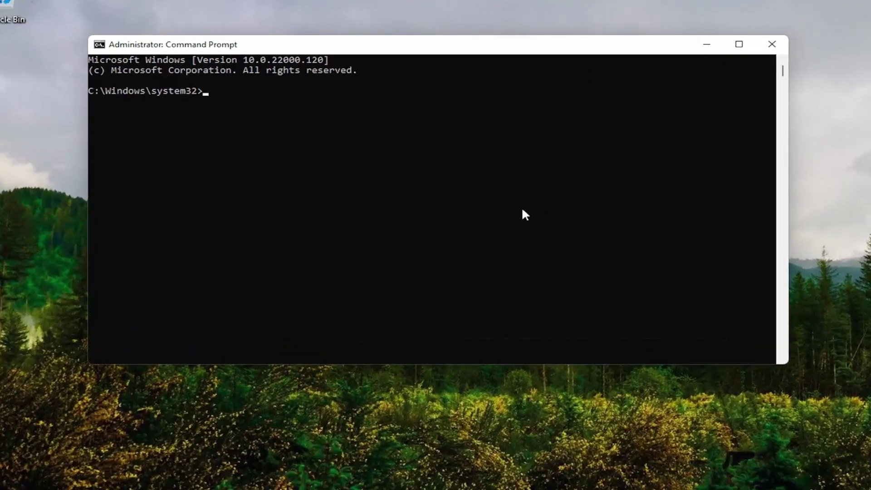
pyautogui.write('sfc /scannow')
pyautogui.press('Return')
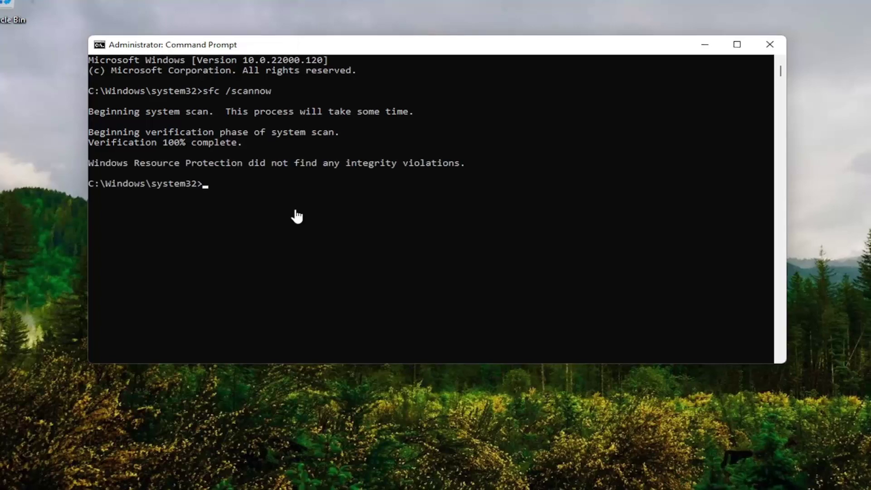
# - Close Command Prompt and bring up the Start quick menu's shutdown options to restart the PC
pyautogui.click(772, 44)
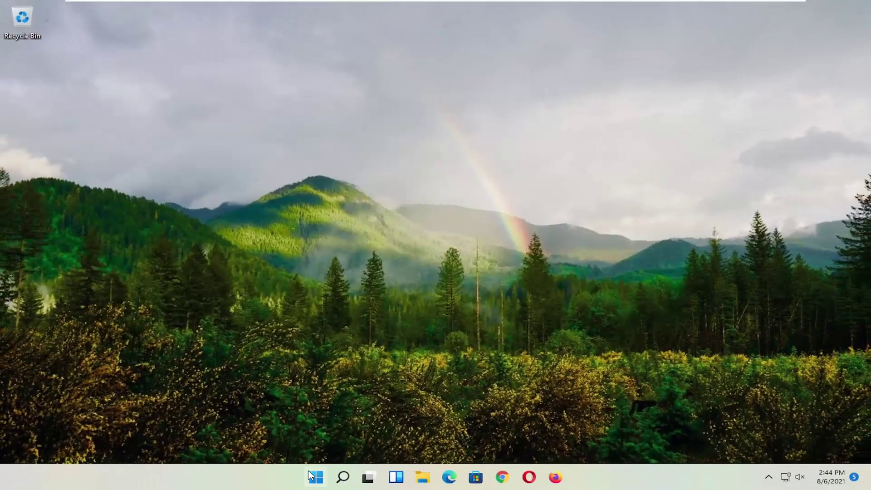
pyautogui.rightClick(316, 477)
pyautogui.moveTo(321, 436)
# - Open System Properties via 'advanced system settings', centre it, and open its Performance settings
pyautogui.click(342, 477)
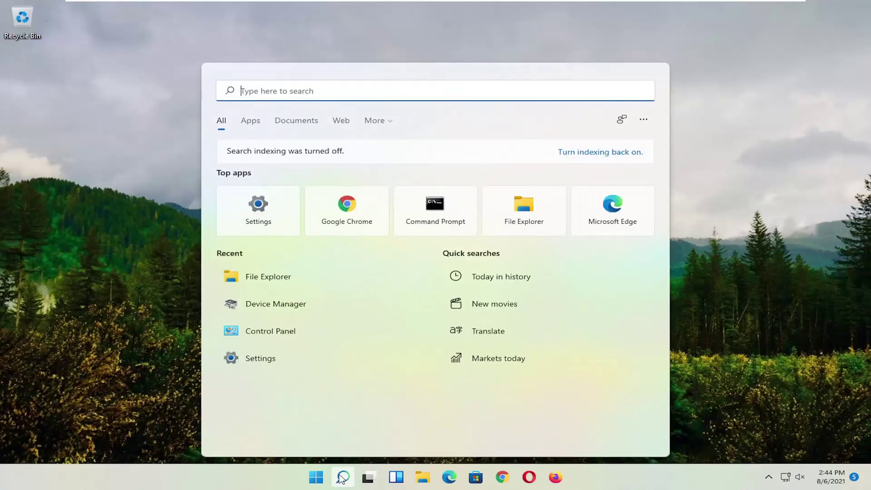
pyautogui.write('advance')
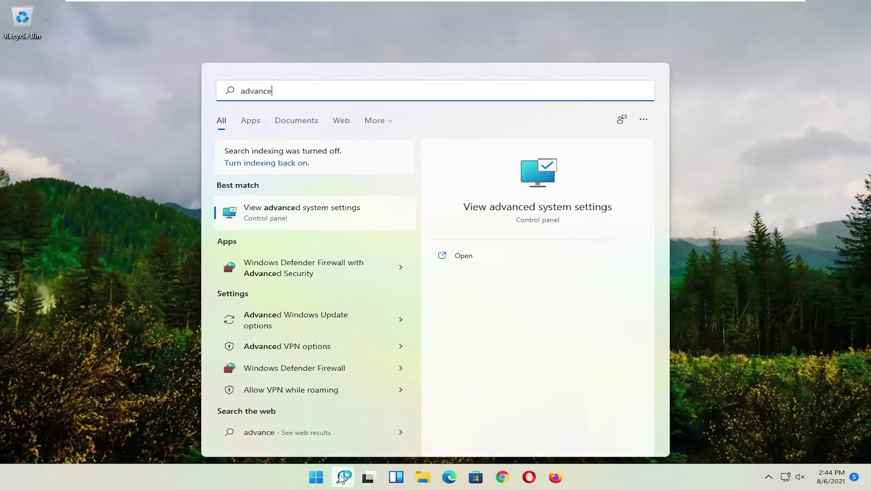
pyautogui.write('d system settings')
pyautogui.click(271, 212)
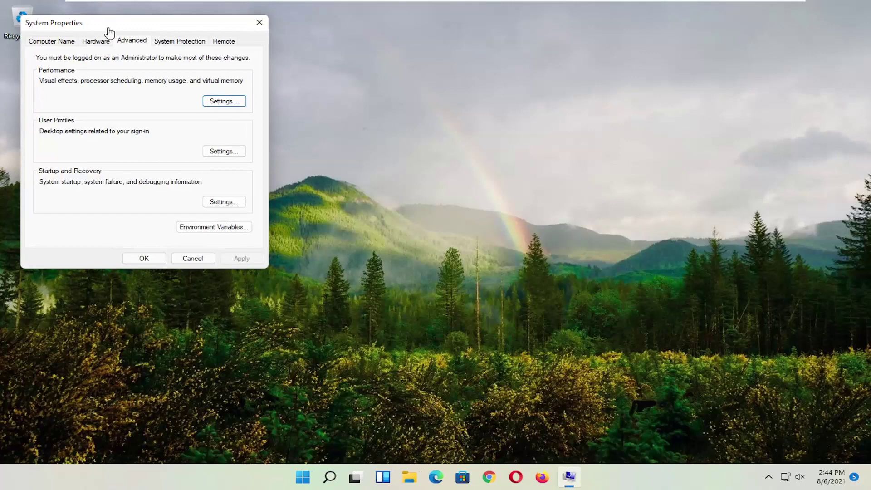
pyautogui.moveTo(110, 28); pyautogui.dragTo(346, 110)
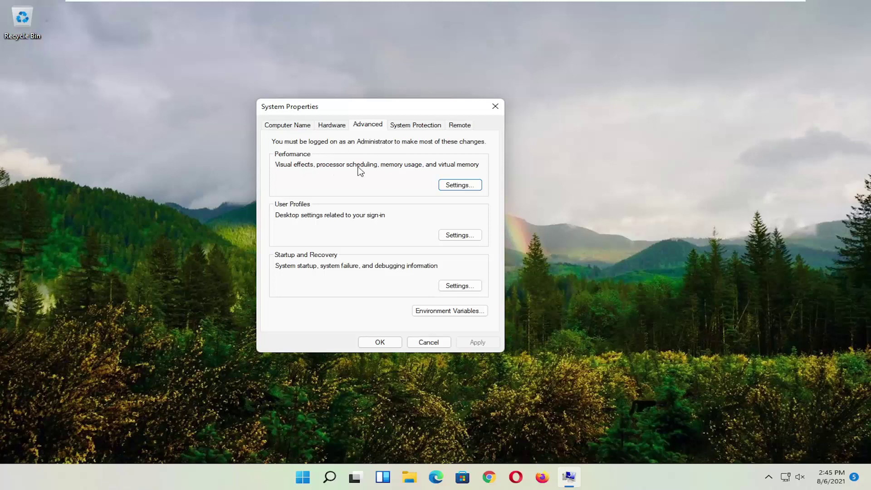
pyautogui.click(460, 185)
# - Turn on DEP for all programs and services except selected ones, then begin adding an exception
pyautogui.moveTo(385, 136); pyautogui.dragTo(366, 74)
pyautogui.click(396, 90)
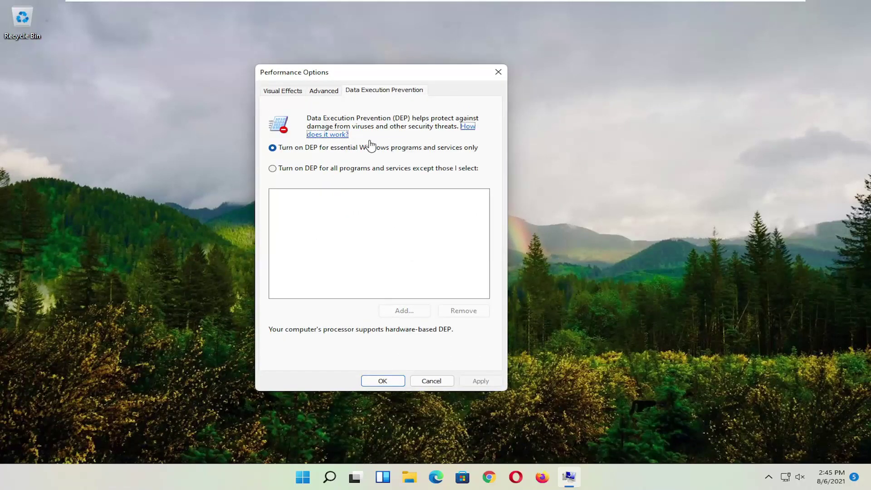
pyautogui.click(282, 168)
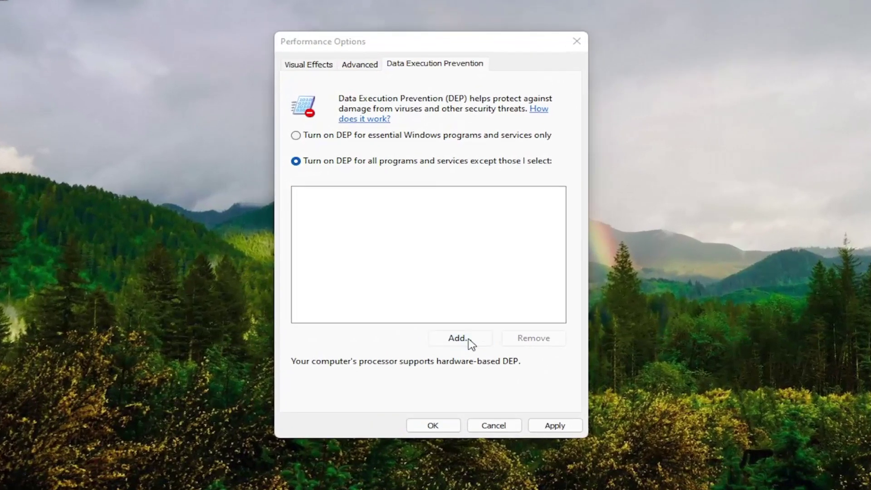
pyautogui.click(430, 314)
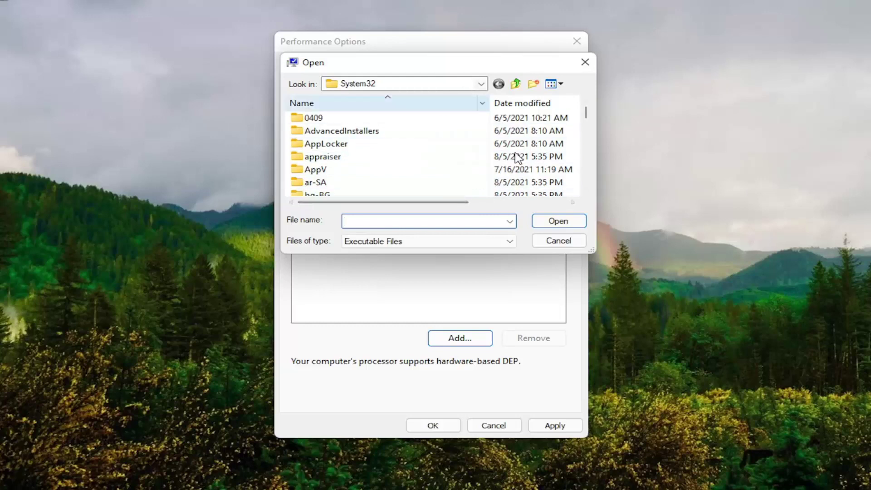
# - Pick iPodService from C:\Program Files\iPod\bin as a DEP exception
pyautogui.click(480, 84)
pyautogui.click(377, 240)
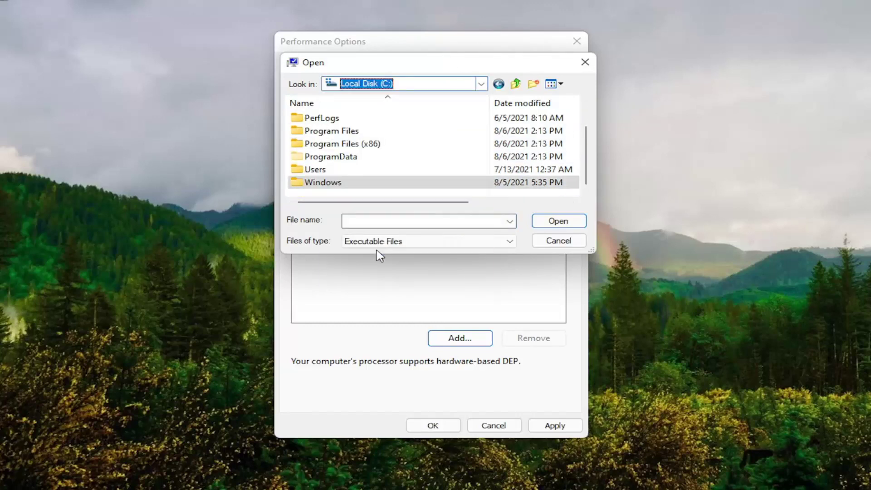
pyautogui.doubleClick(331, 136)
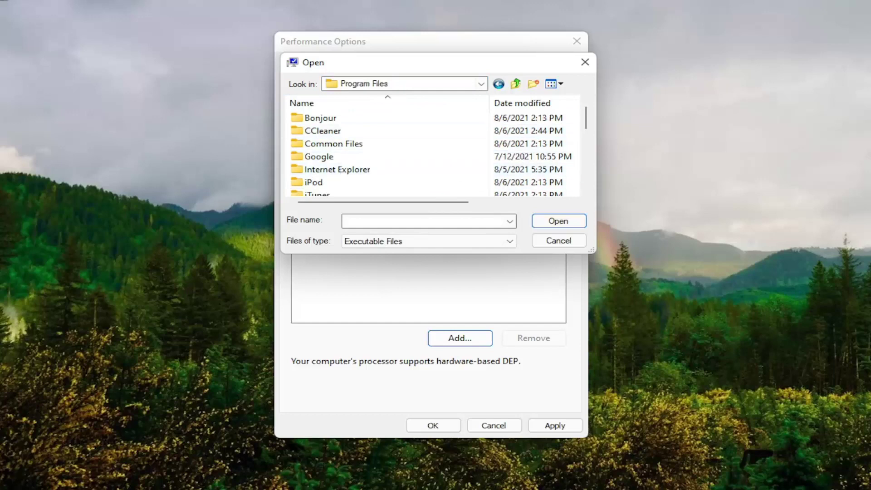
pyautogui.click(327, 157)
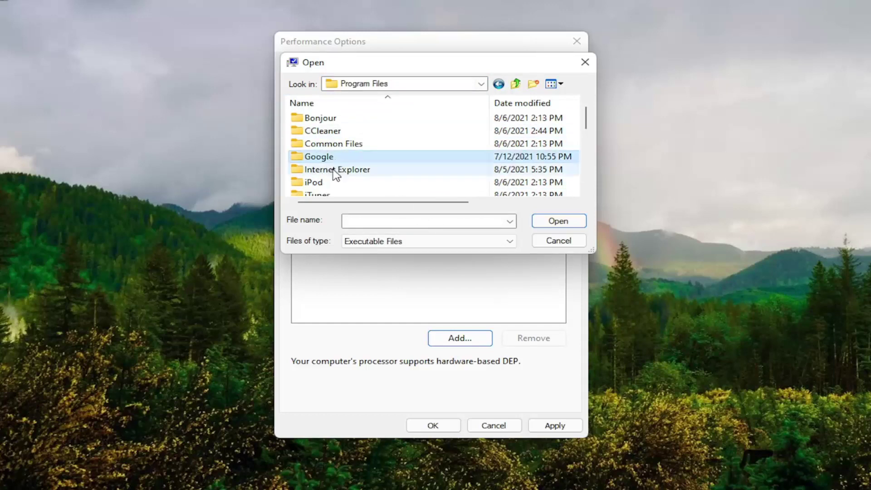
pyautogui.doubleClick(327, 184)
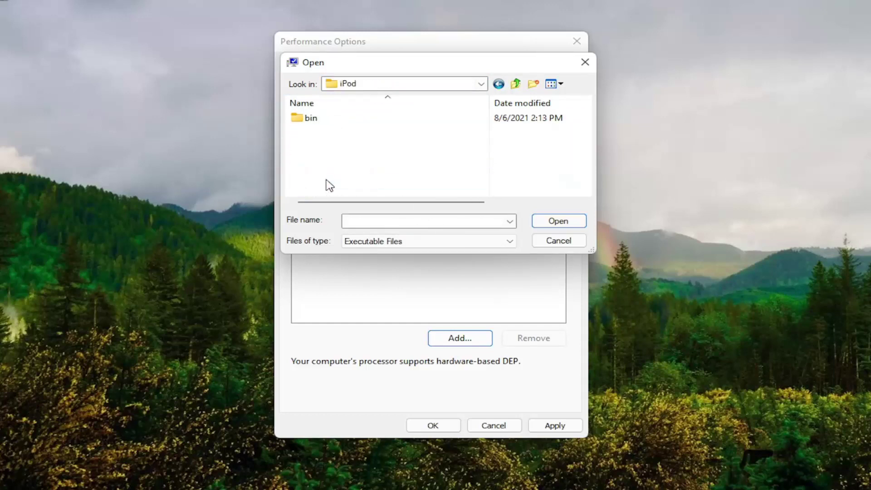
pyautogui.doubleClick(313, 119)
pyautogui.click(323, 120)
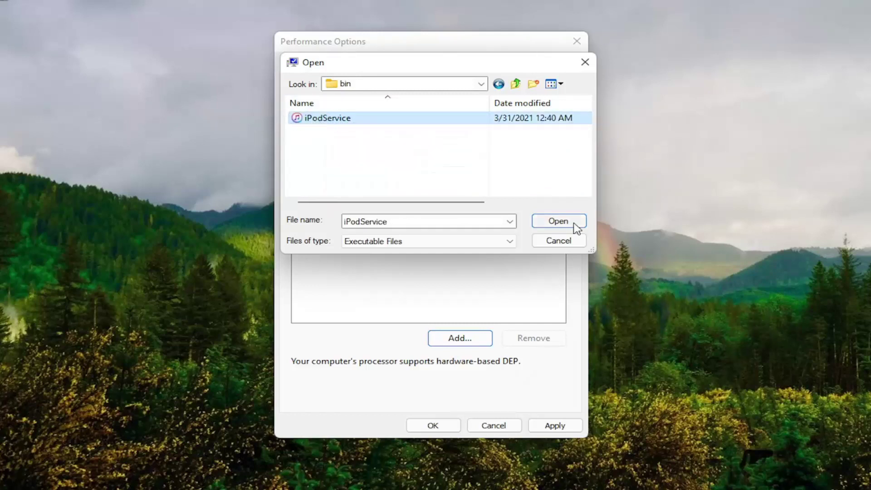
pyautogui.click(559, 221)
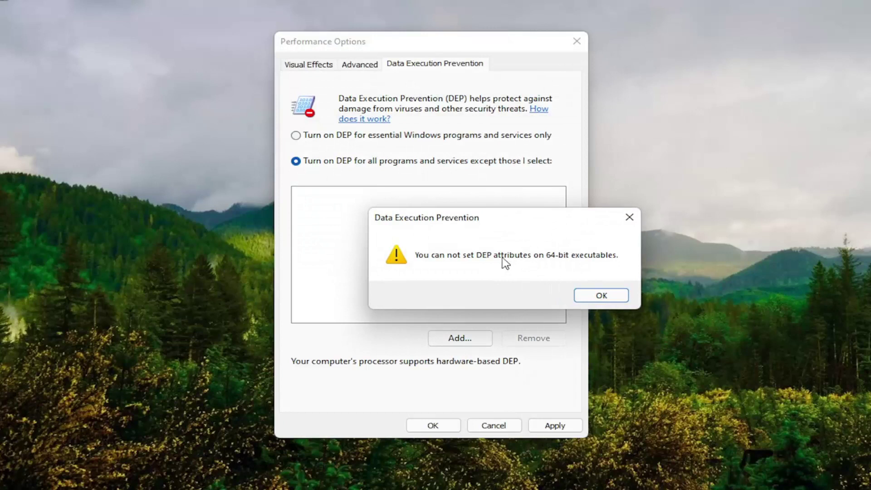
# - Acknowledge the 64-bit executable warning, then close Performance Options and System Properties
pyautogui.click(605, 300)
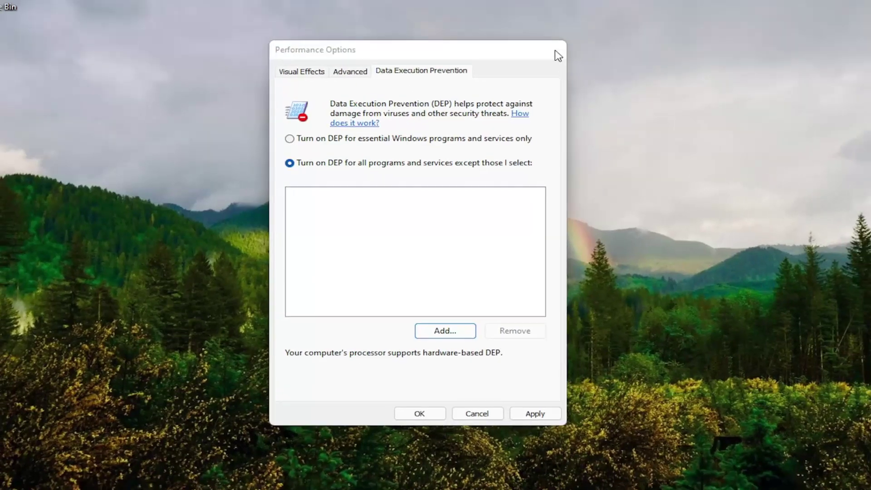
pyautogui.click(576, 41)
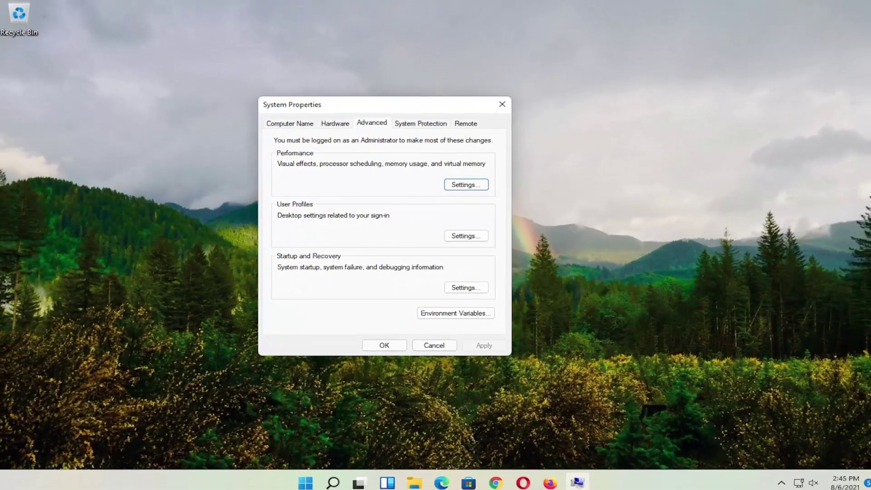
pyautogui.click(527, 97)
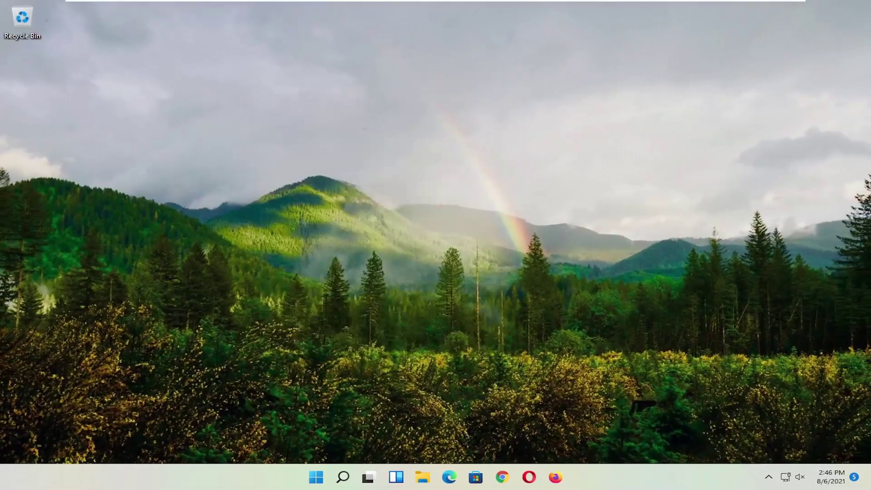